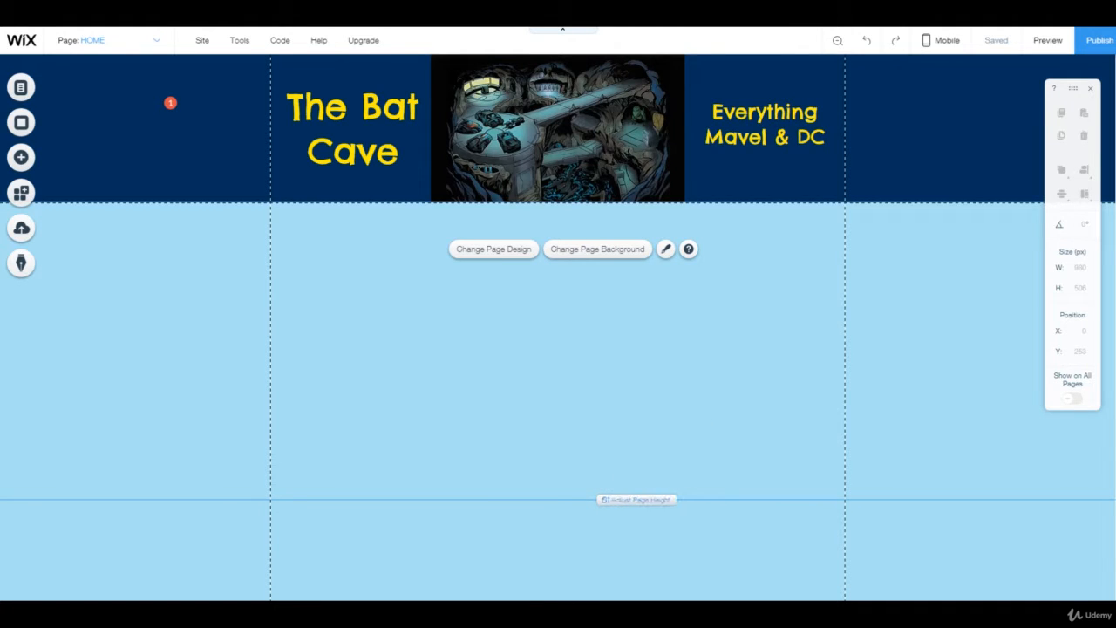
Step: Drag the page-height handle to make the body below the header slightly taller
{"action": "mouse_move", "coordinate": [606, 499]}
{"action": "left_mouse_down"}
{"action": "mouse_move", "coordinate": [606, 593]}
{"action": "mouse_move", "coordinate": [606, 495]}
{"action": "left_mouse_up"}
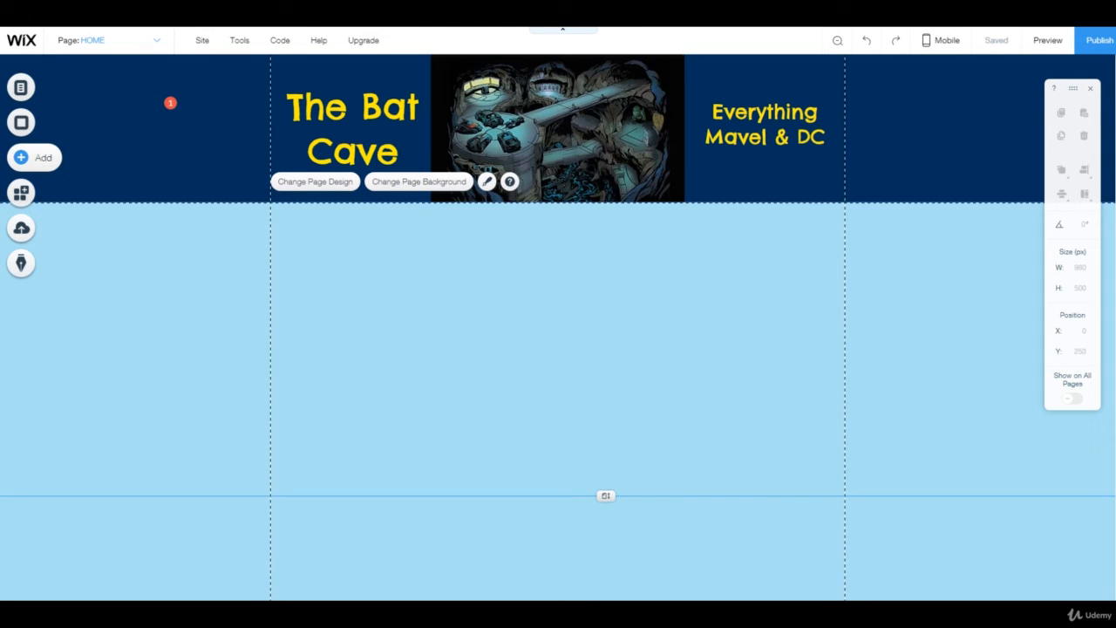
Step: Add a Heading 1 text box and type the site's contact e-mail address into it
{"action": "left_click", "coordinate": [35, 157]}
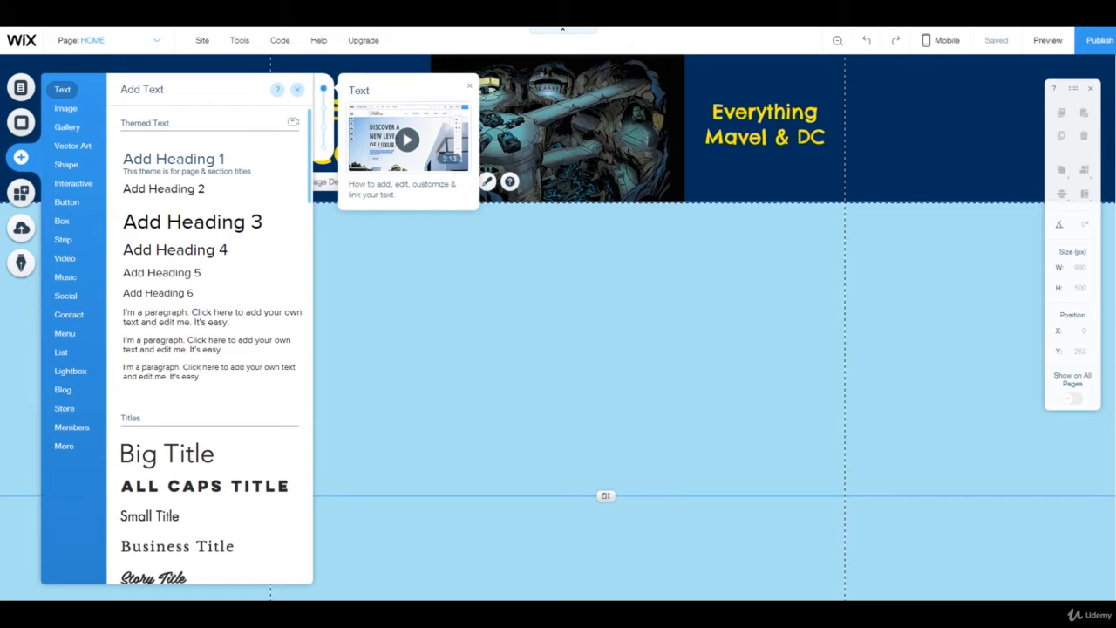
{"action": "left_click", "coordinate": [173, 160]}
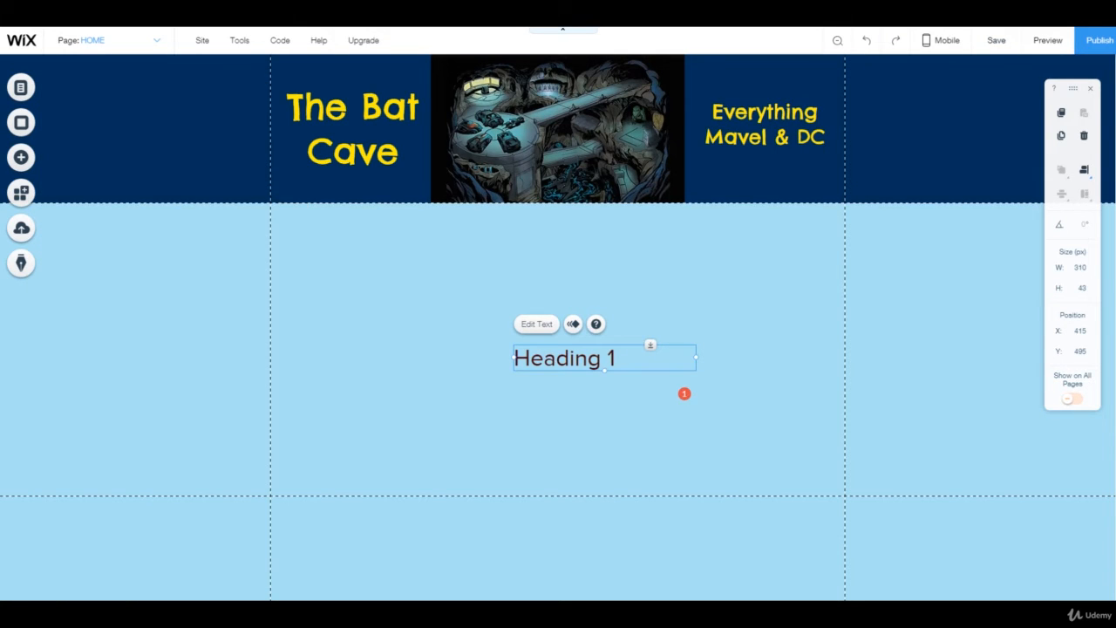
{"action": "double_click", "coordinate": [565, 357]}
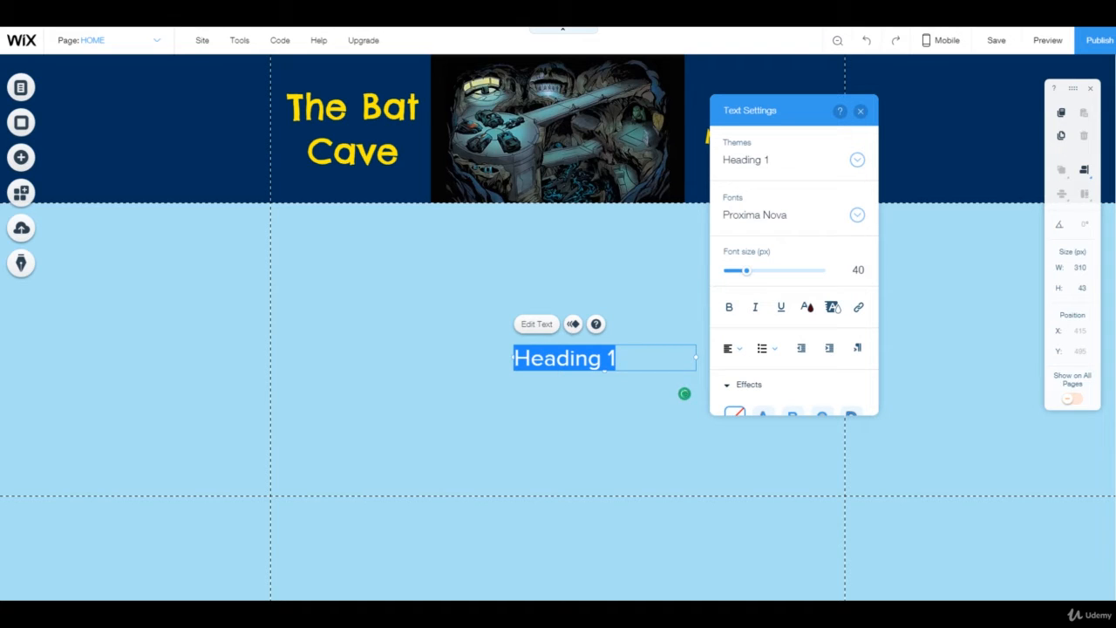
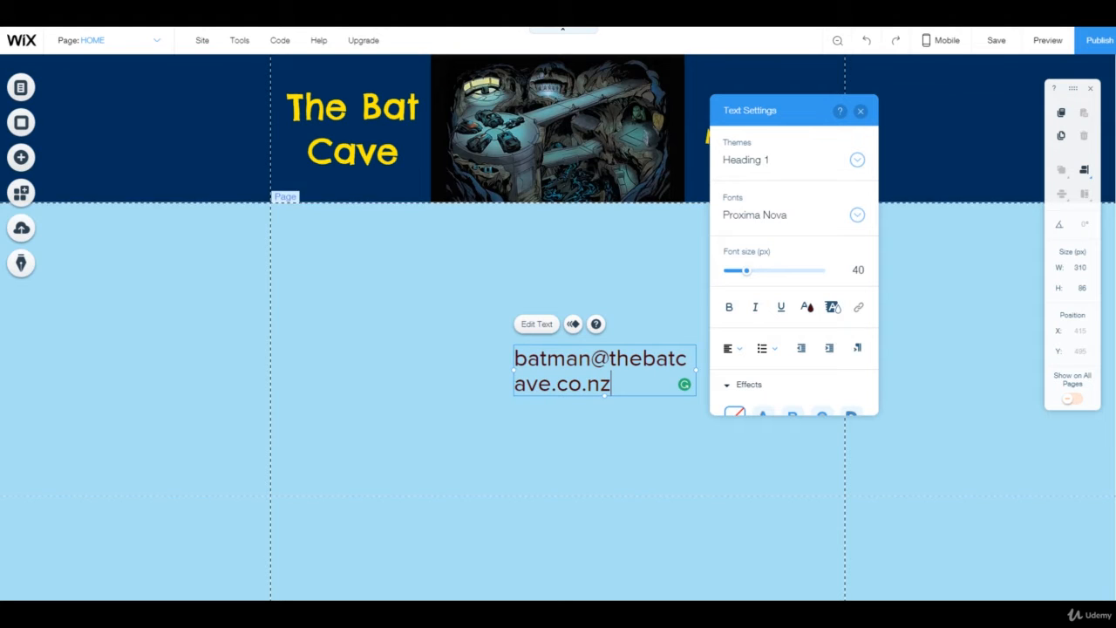
{"action": "key", "text": "ctrl+a"}
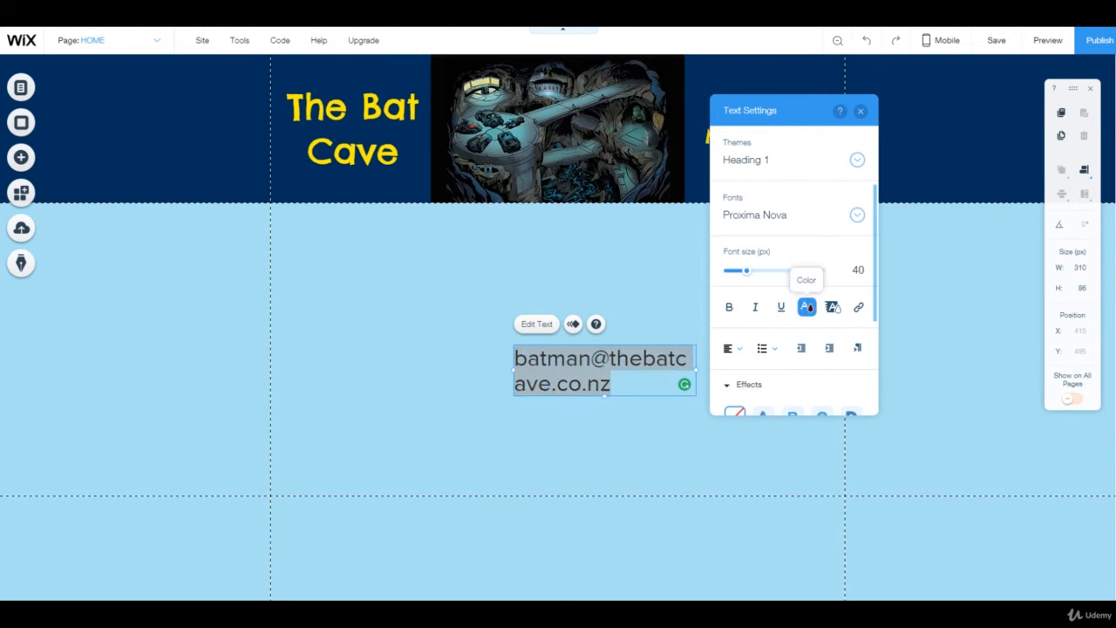
Step: Make the e-mail text black (#000000) after trying a dark grey swatch
{"action": "left_click", "coordinate": [807, 307]}
{"action": "left_click", "coordinate": [764, 227]}
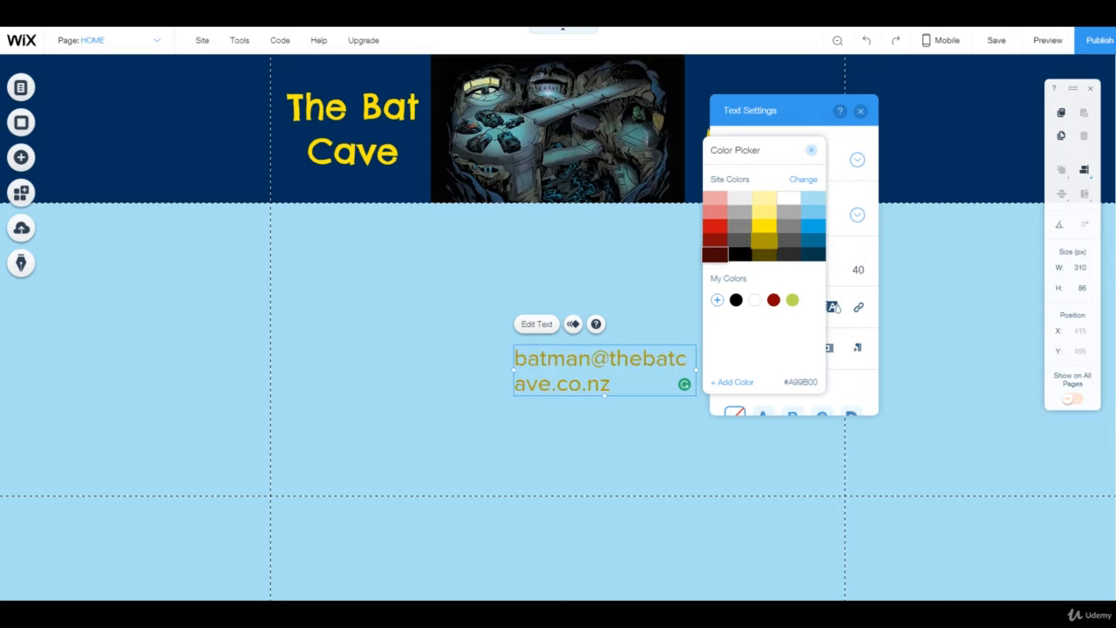
{"action": "left_click", "coordinate": [740, 254]}
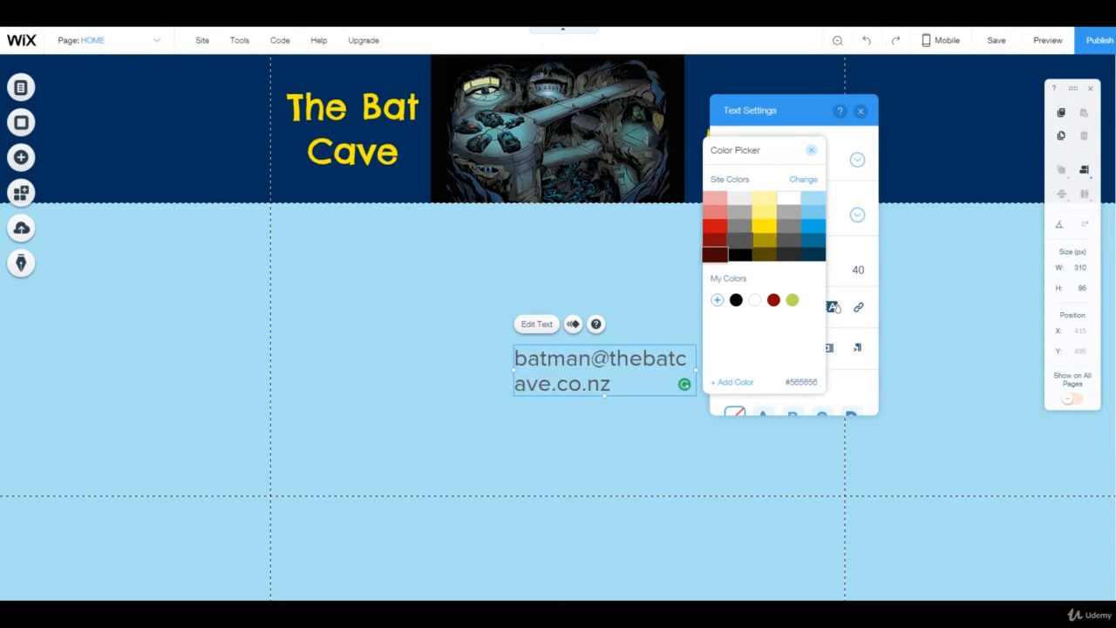
{"action": "left_click", "coordinate": [715, 226]}
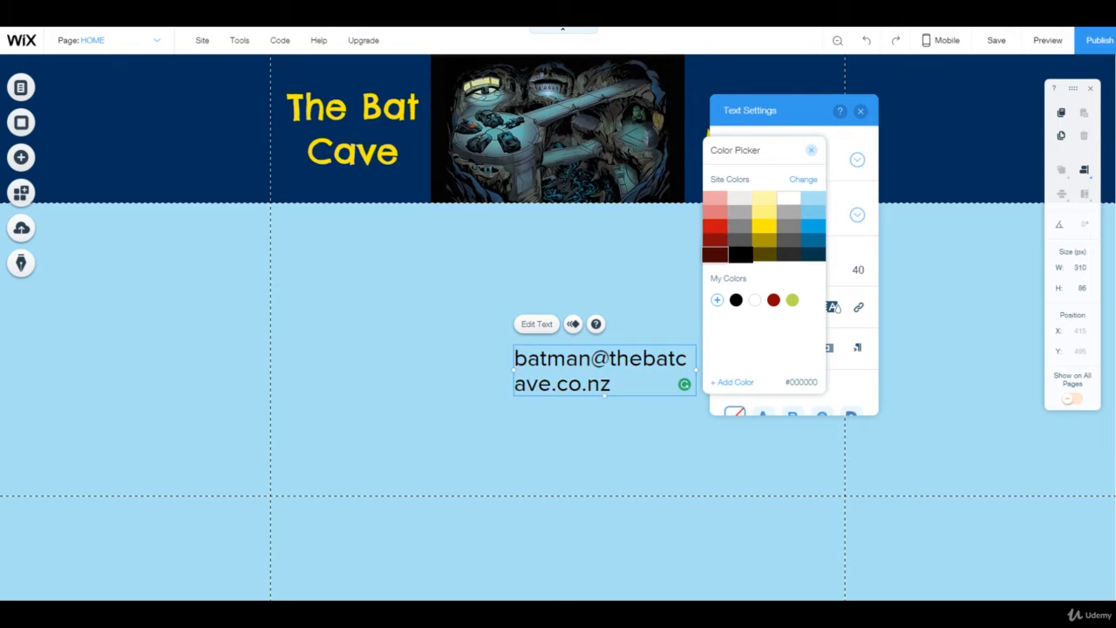
{"action": "left_click", "coordinate": [811, 150]}
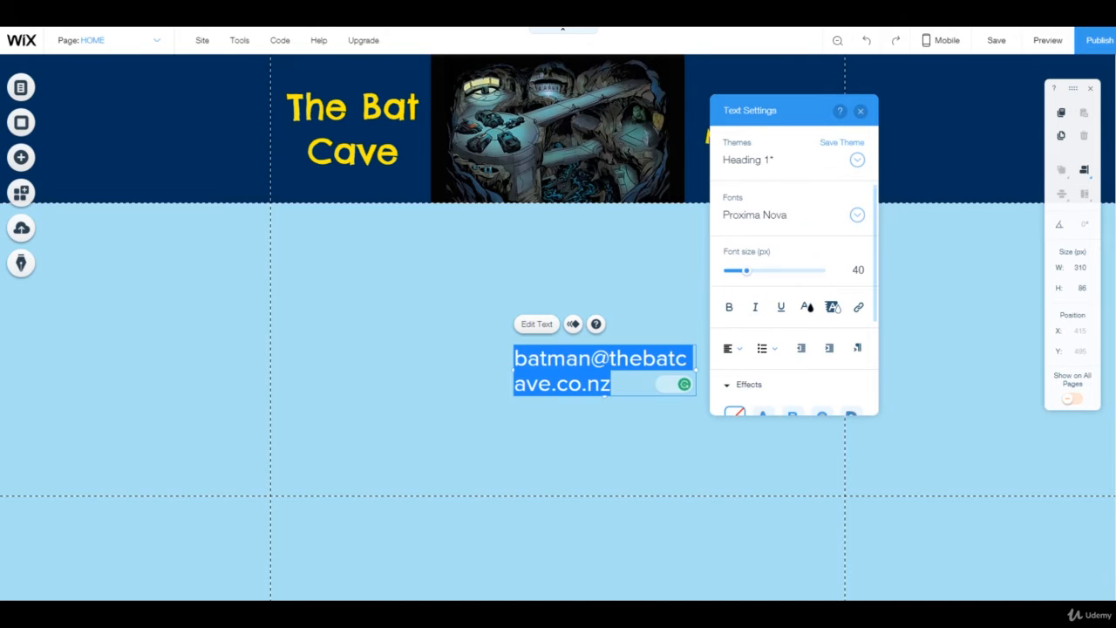
Step: Widen the e-mail box to 475 px so it fits one line, then drag it to the footer edge
{"action": "left_click_drag", "start_coordinate": [696, 370], "coordinate": [538, 370]}
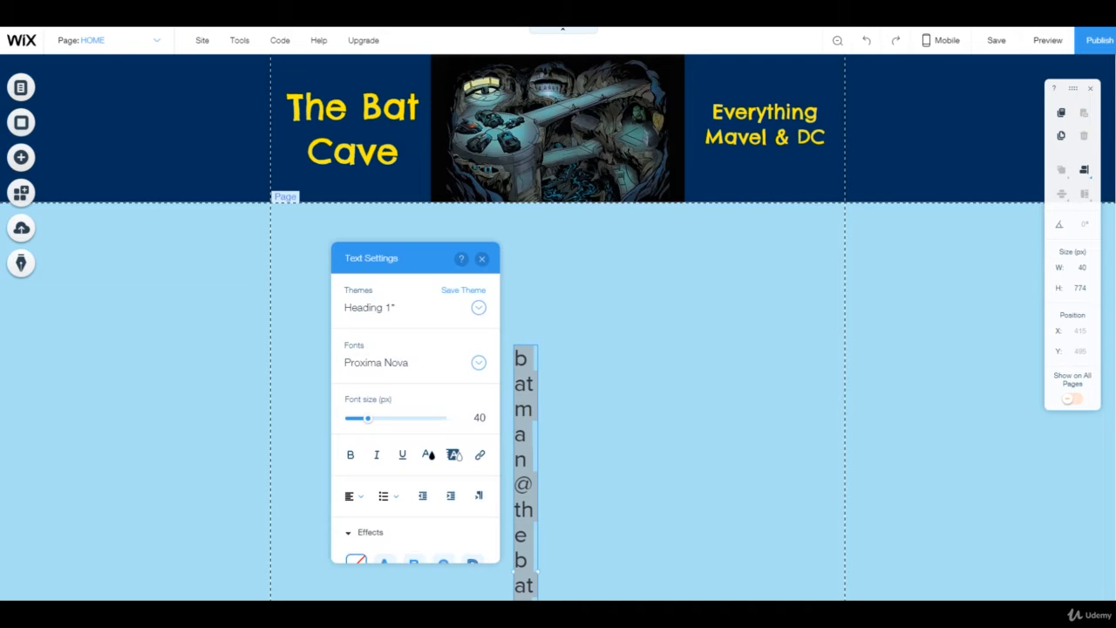
{"action": "left_click_drag", "start_coordinate": [538, 370], "coordinate": [793, 365]}
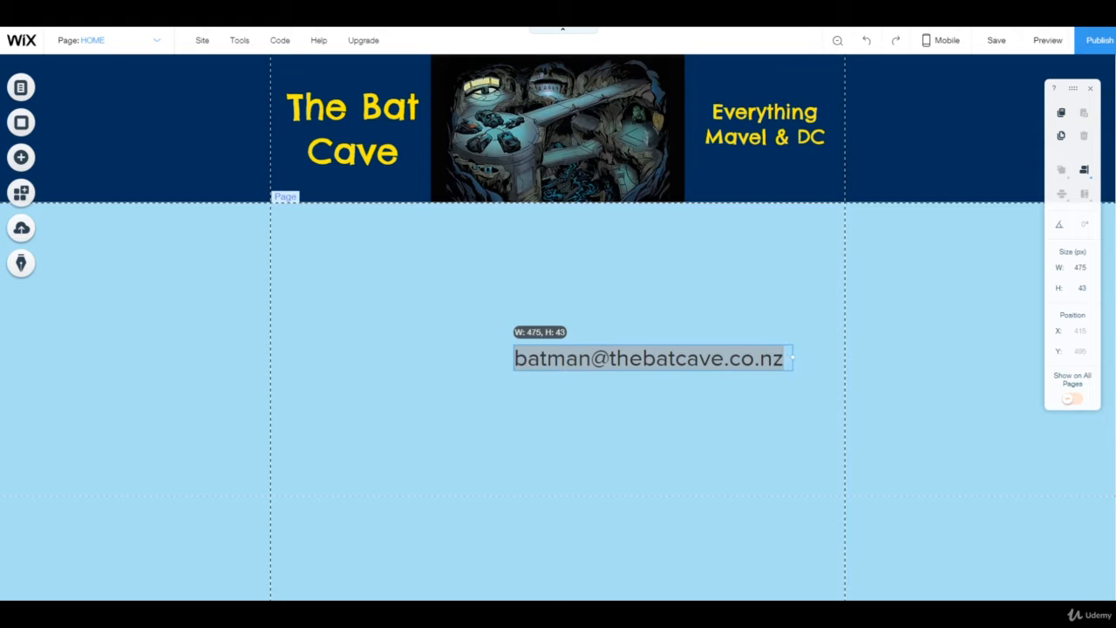
{"action": "scroll", "coordinate": [559, 348], "scroll_direction": "down", "scroll_amount": 1}
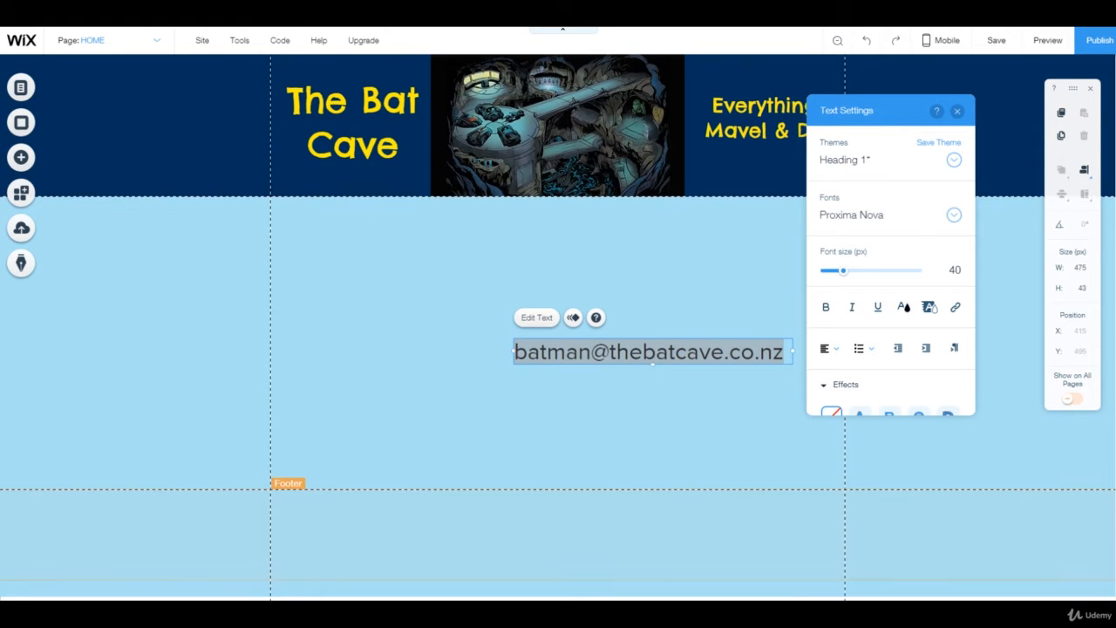
{"action": "key", "text": "Escape"}
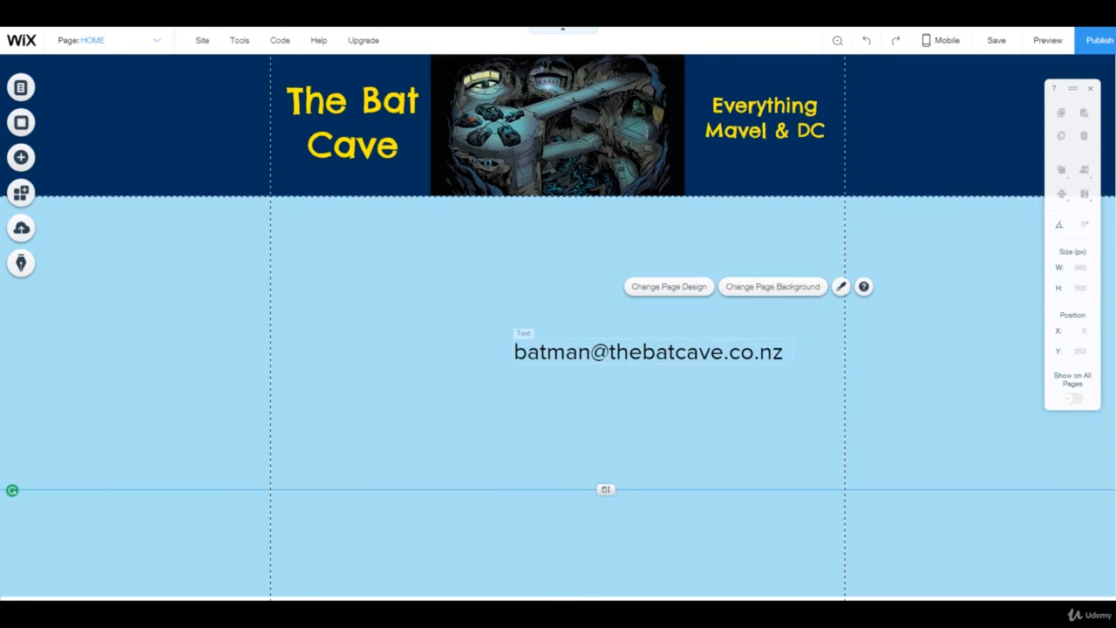
{"action": "left_click_drag", "start_coordinate": [652, 351], "coordinate": [645, 480]}
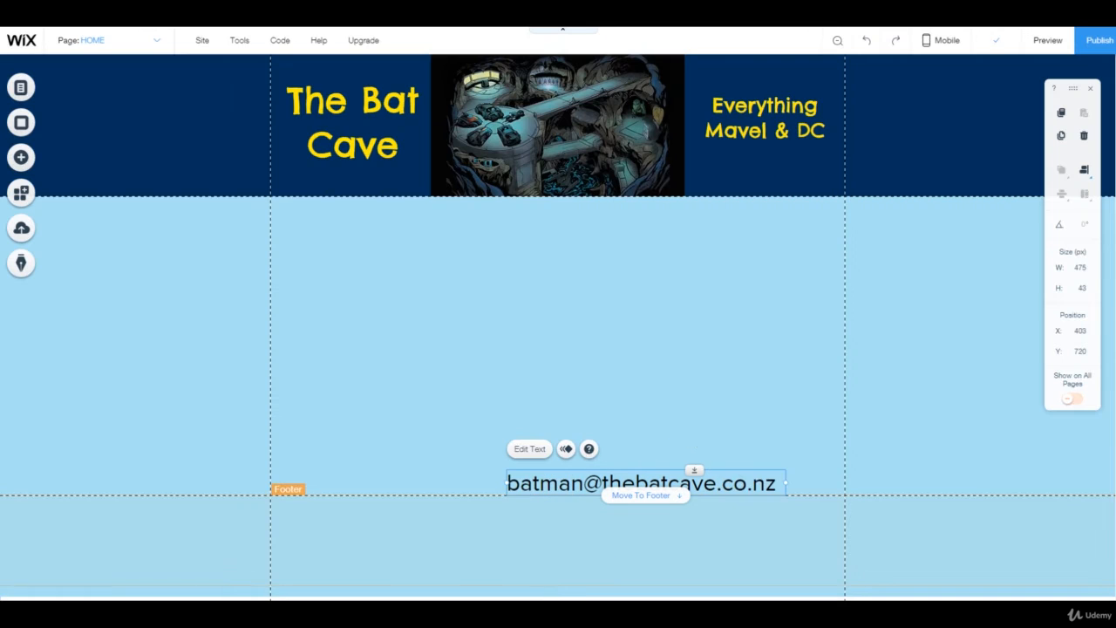
Step: Move the e-mail heading into the footer at Y 768 and select the footer
{"action": "left_click", "coordinate": [641, 494]}
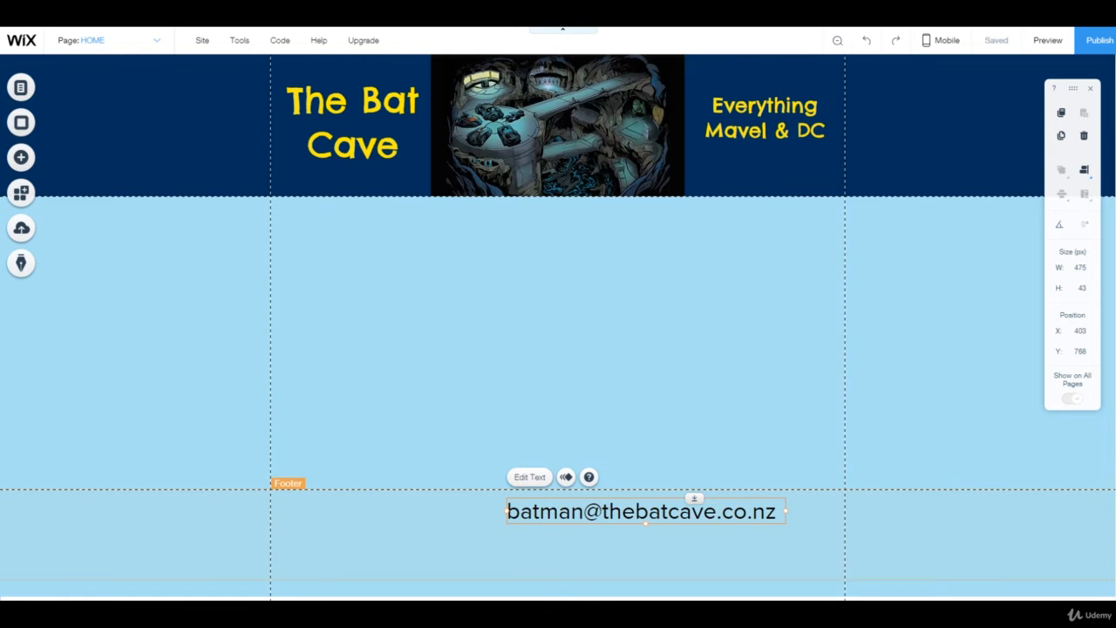
{"action": "left_click", "coordinate": [388, 534]}
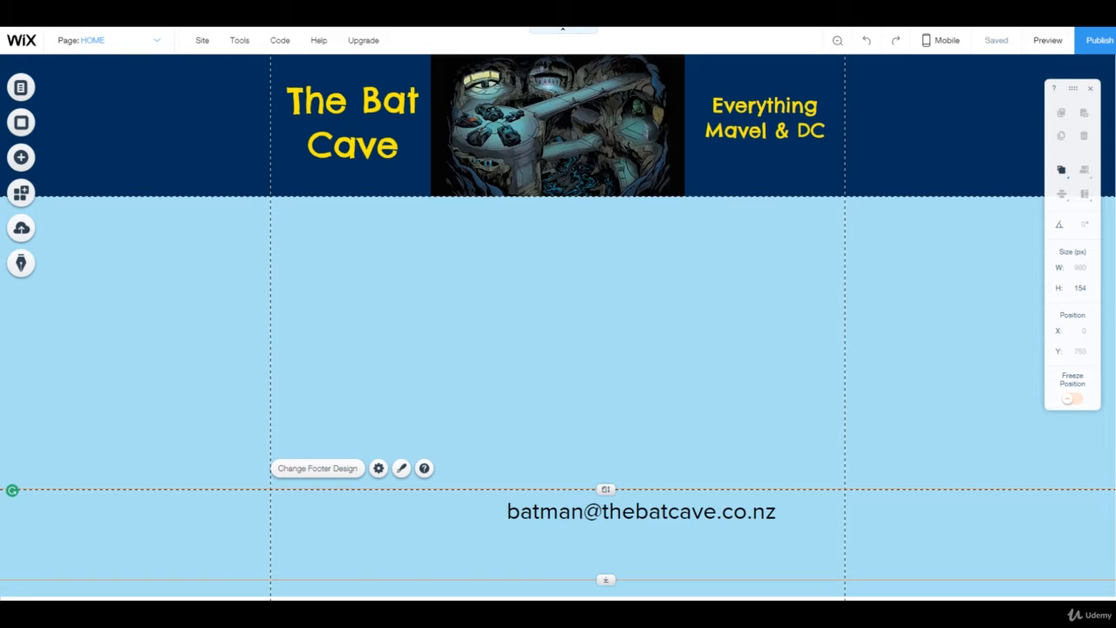
{"action": "key", "text": "F11"}
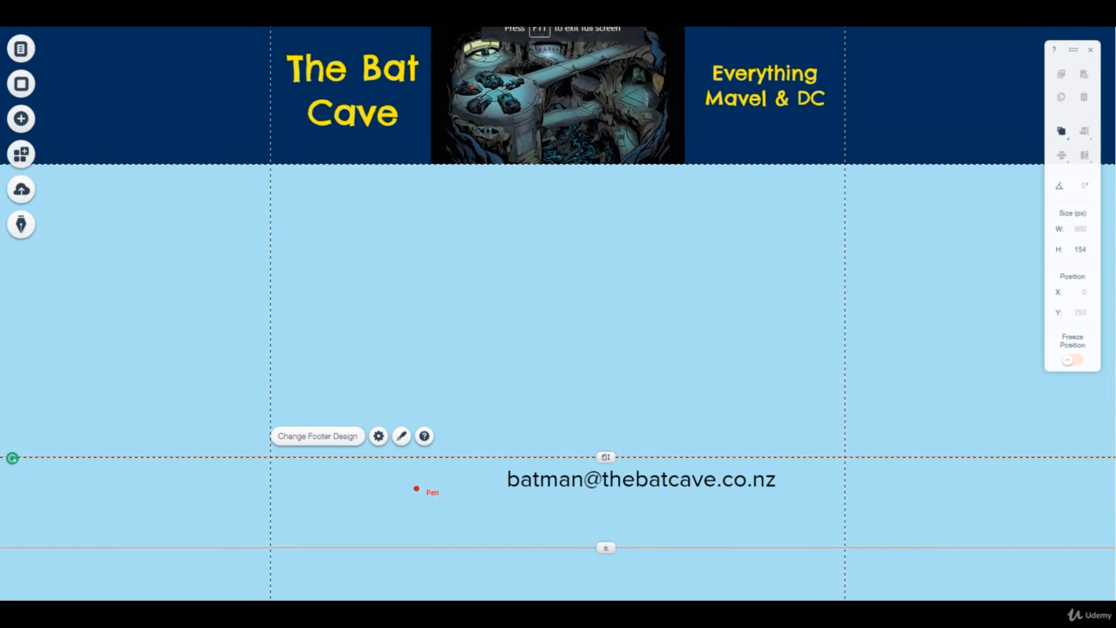
{"action": "key", "text": "F11"}
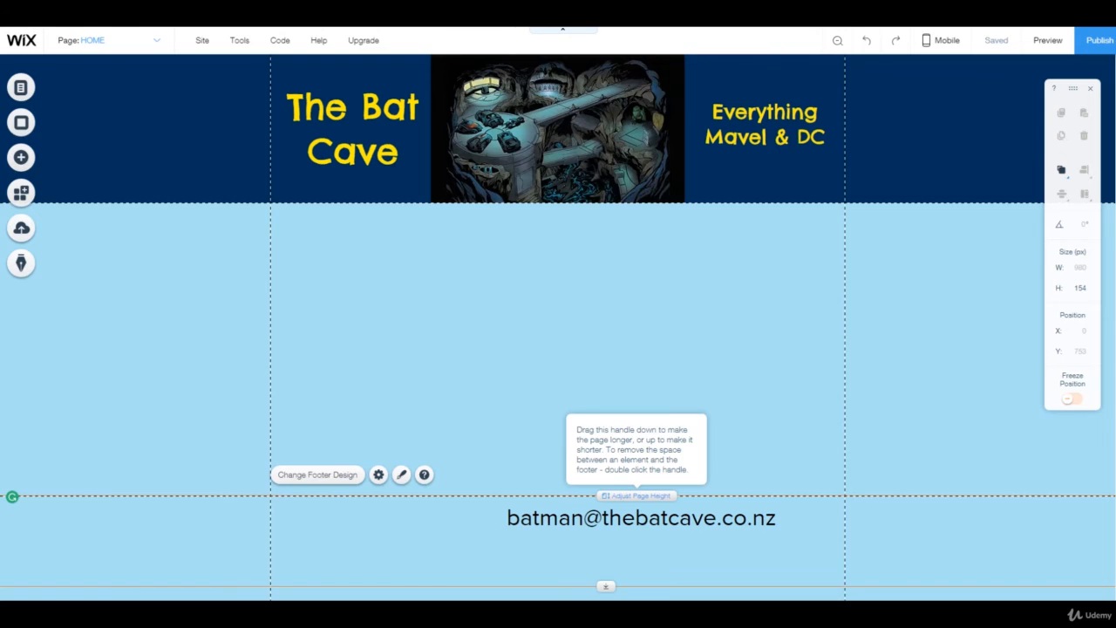
Step: Lengthen the page above the footer and reposition the e-mail text to X 483, Y 813
{"action": "left_click_drag", "start_coordinate": [606, 496], "coordinate": [692, 545]}
{"action": "left_click", "coordinate": [646, 521]}
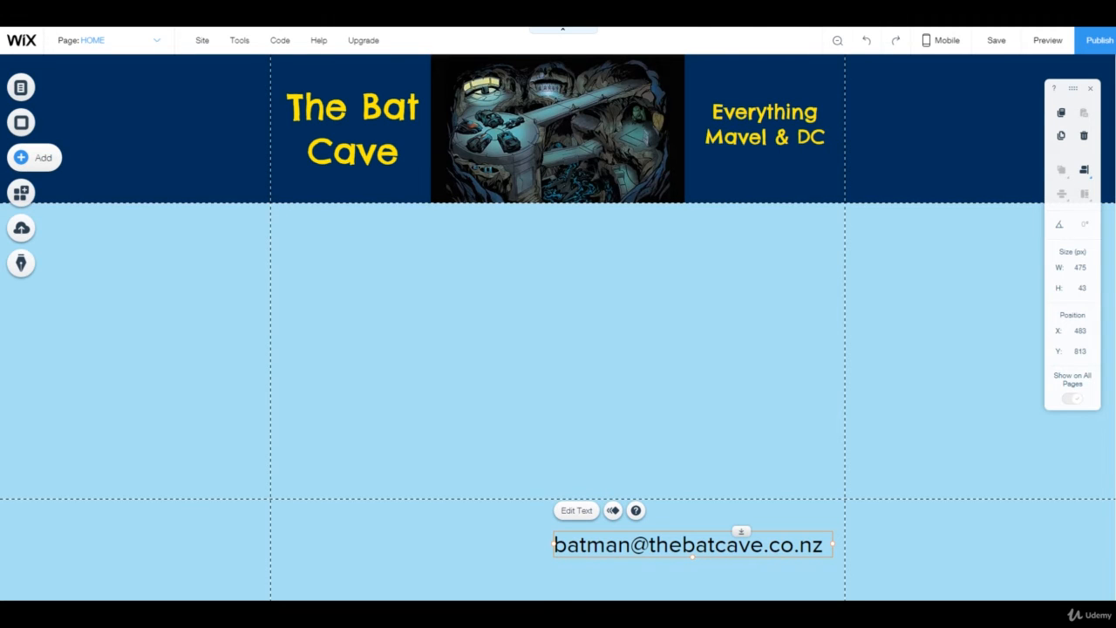
Step: Add a Heading 5 text box and type the first two postal address lines into it
{"action": "left_click", "coordinate": [21, 157]}
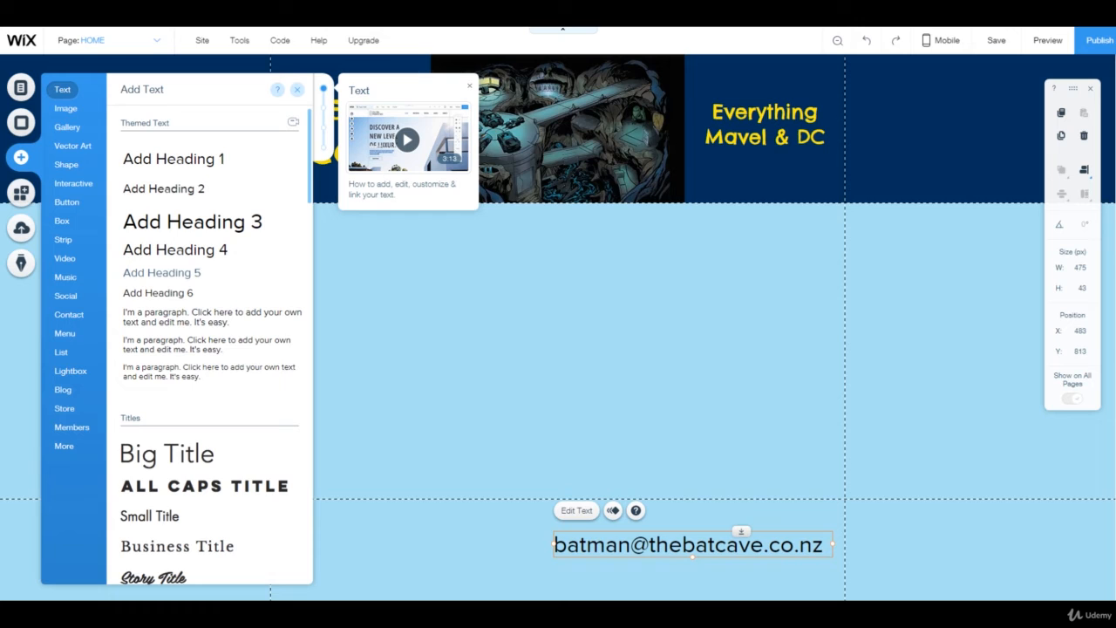
{"action": "left_click", "coordinate": [162, 273]}
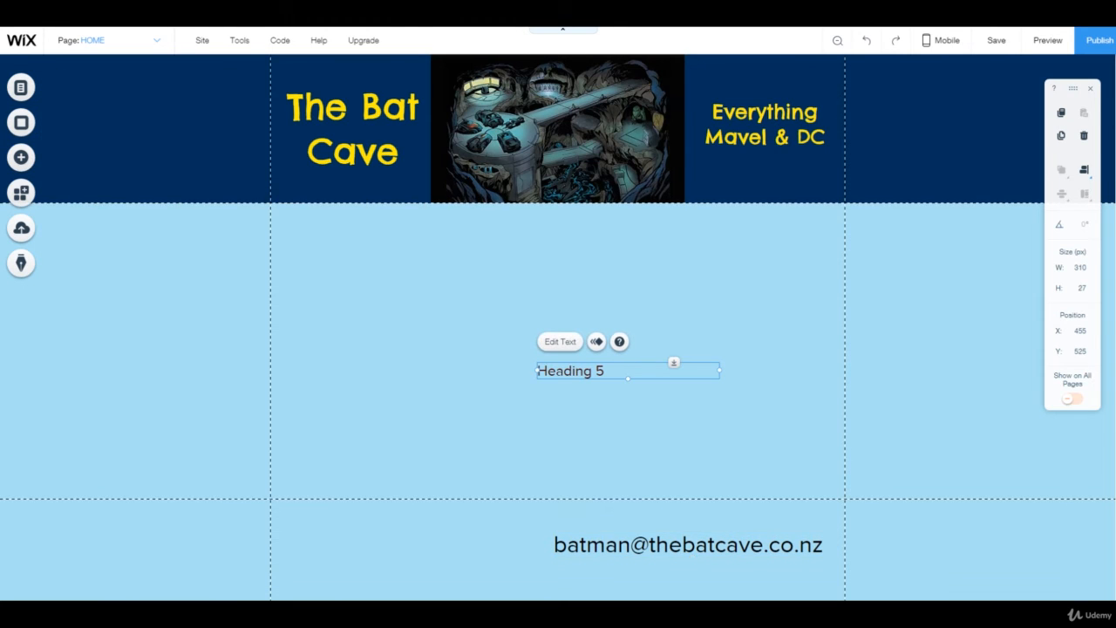
{"action": "double_click", "coordinate": [570, 371]}
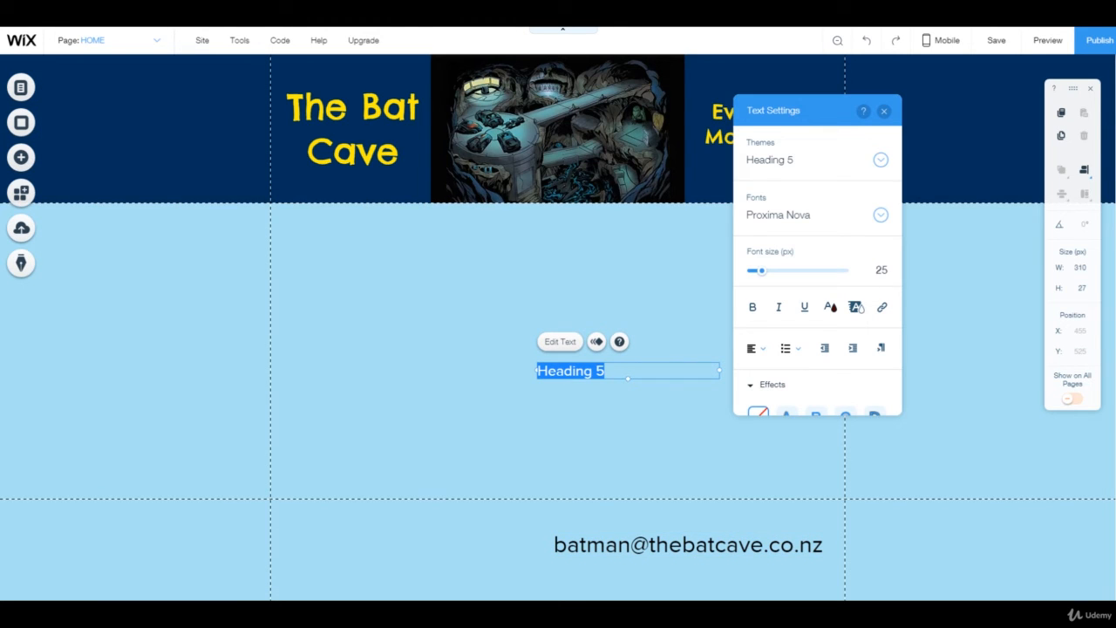
{"action": "type", "text": "T"}
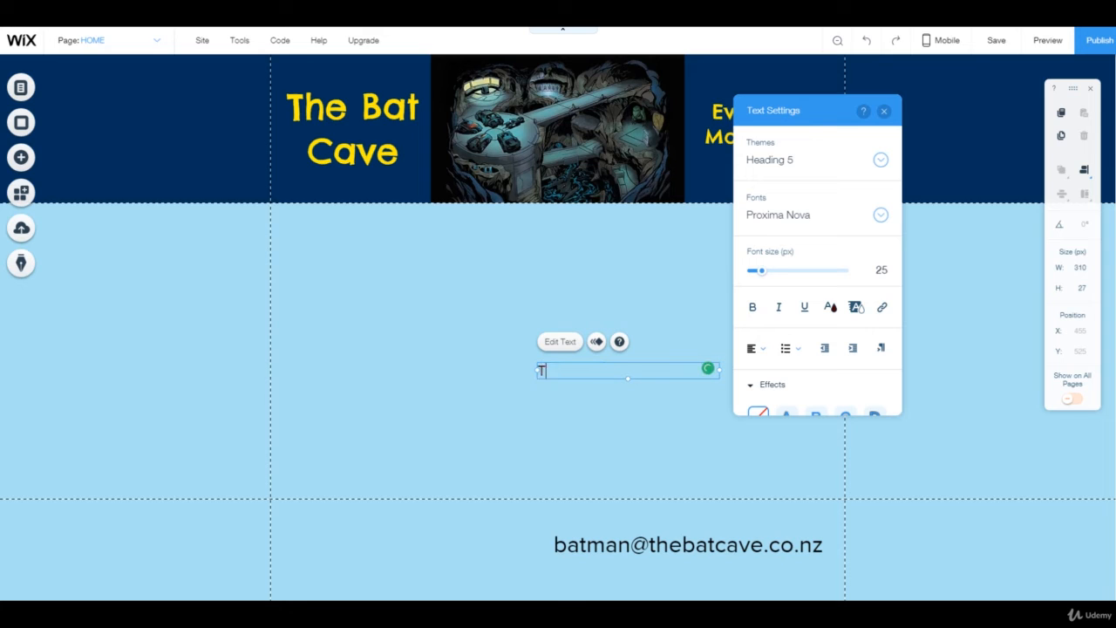
{"action": "type", "text": "he Batcave"}
{"action": "key", "text": "Return"}
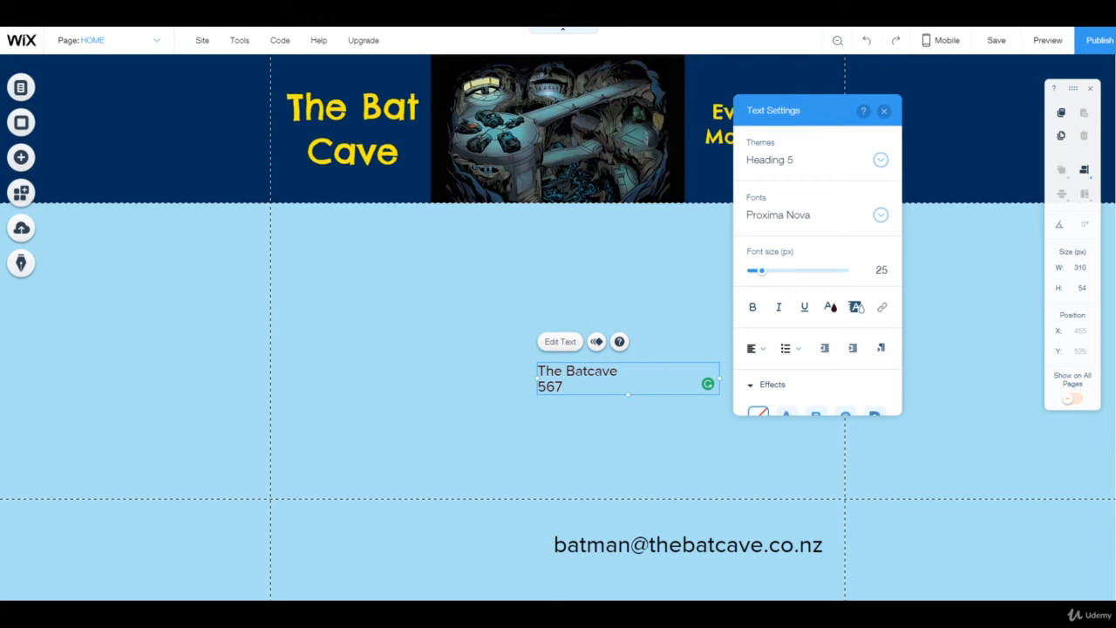
Step: Fix the street-name typos and add the town and country lines to the address
{"action": "key", "text": "Left"}
{"action": "type", "text": "a"}
{"action": "key", "text": "Left"}
{"action": "key", "text": "Left"}
{"action": "key", "text": "Left"}
{"action": "key", "text": "Left"}
{"action": "key", "text": "Left"}
{"action": "key", "text": "Left"}
{"action": "key", "text": "Left"}
{"action": "key", "text": "BackSpace"}
{"action": "type", "text": "C"}
{"action": "key", "text": "Right"}
{"action": "key", "text": "Right"}
{"action": "key", "text": "Right"}
{"action": "key", "text": "Right"}
{"action": "left_click", "coordinate": [664, 386]}
{"action": "key", "text": "Return"}
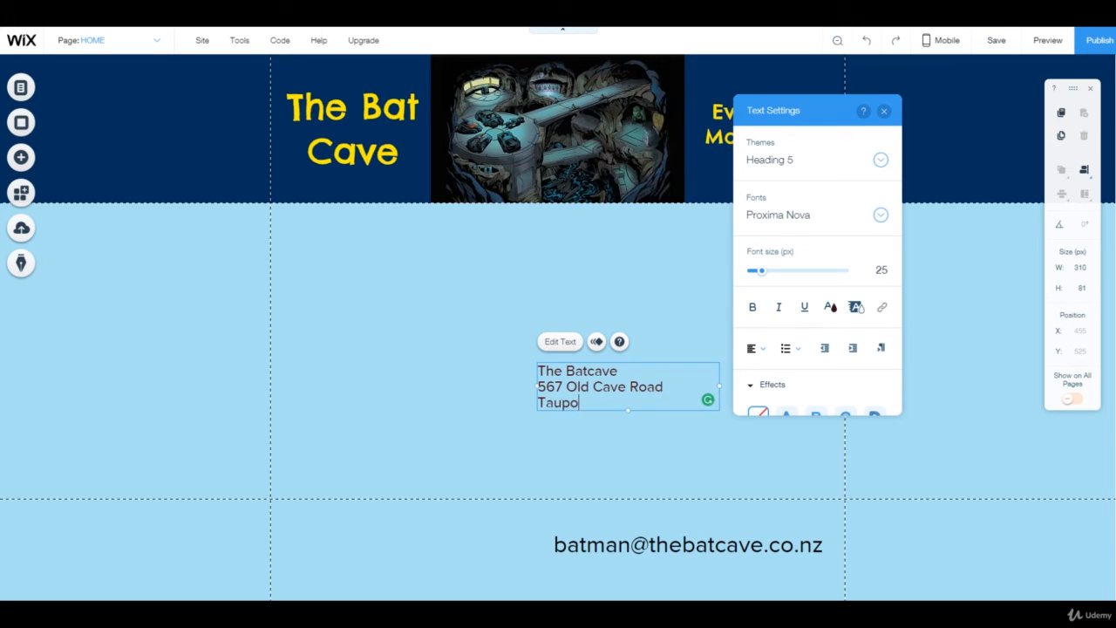
{"action": "key", "text": "Return"}
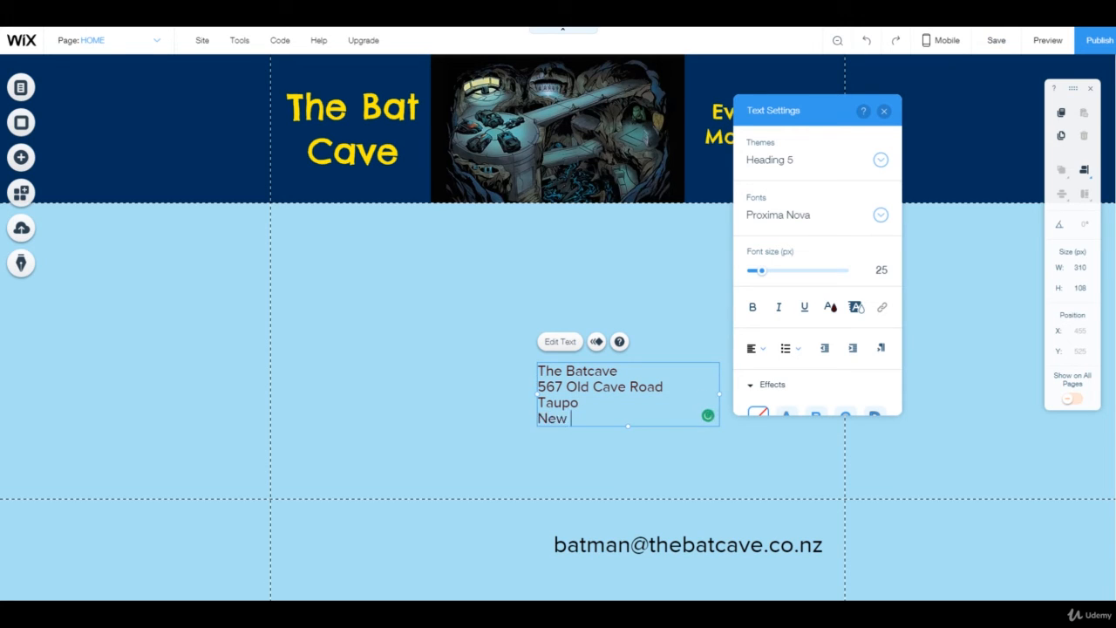
{"action": "left_click", "coordinate": [698, 309]}
Step: Change the address text's font from Proxima Nova to Chelsea Market, keeping its colour
{"action": "double_click", "coordinate": [628, 395]}
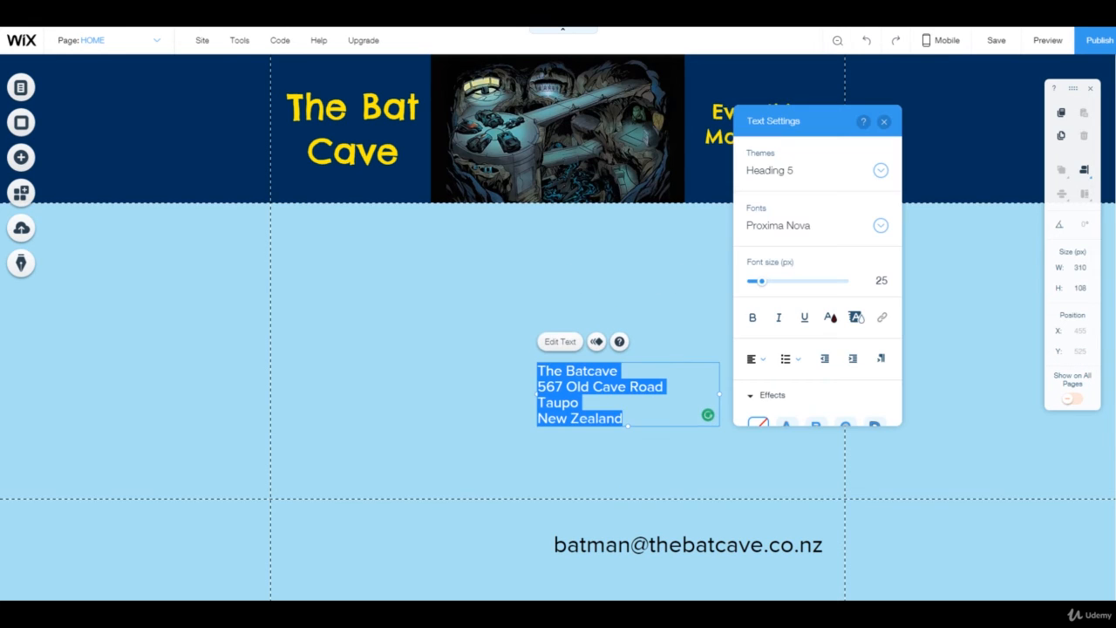
{"action": "left_click", "coordinate": [830, 317]}
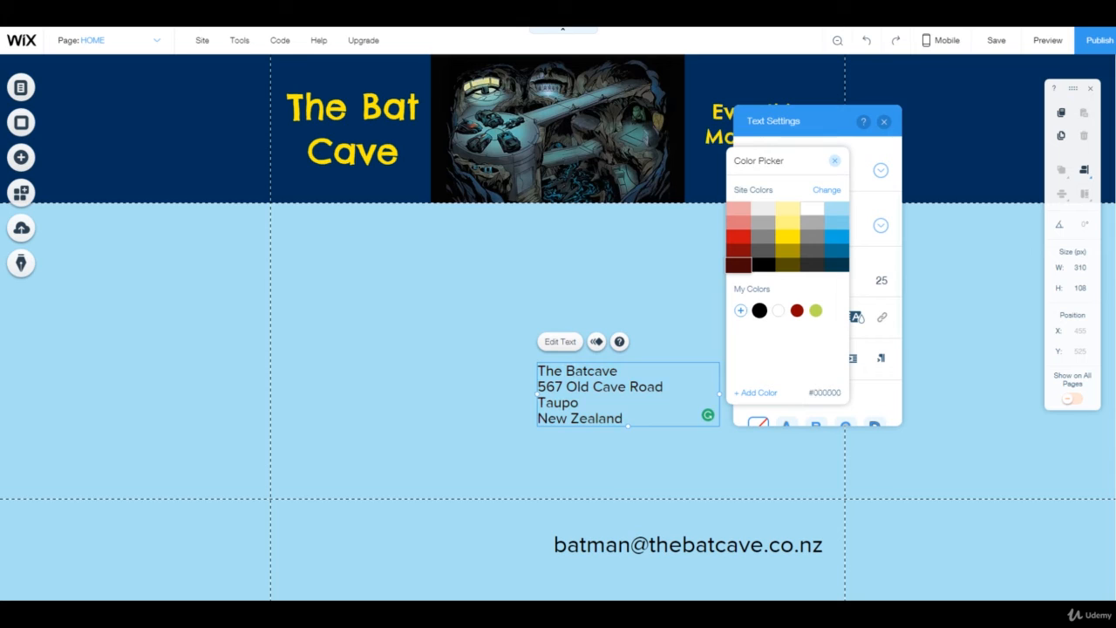
{"action": "left_click", "coordinate": [760, 311]}
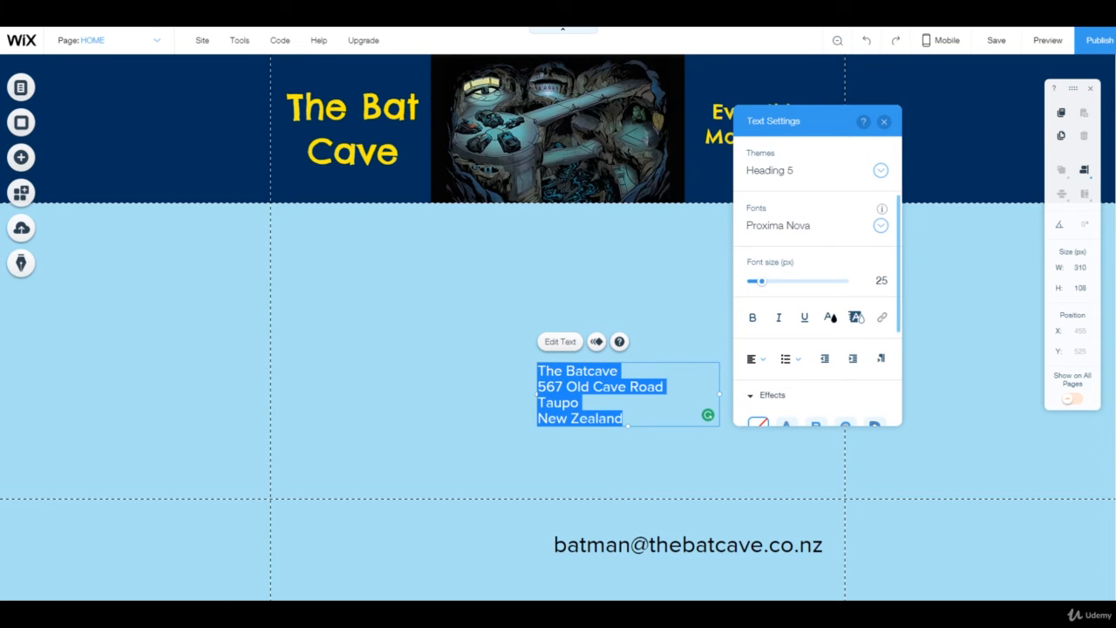
{"action": "left_click", "coordinate": [813, 225]}
{"action": "scroll", "coordinate": [837, 439], "scroll_direction": "up", "scroll_amount": 10}
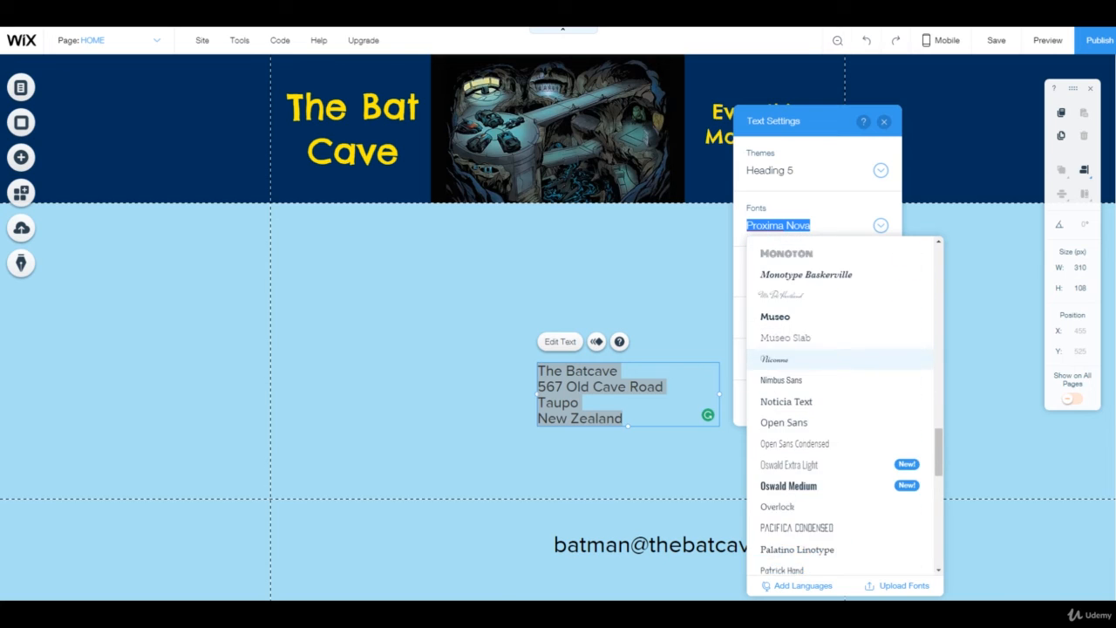
{"action": "scroll", "coordinate": [837, 401], "scroll_direction": "up", "scroll_amount": 5}
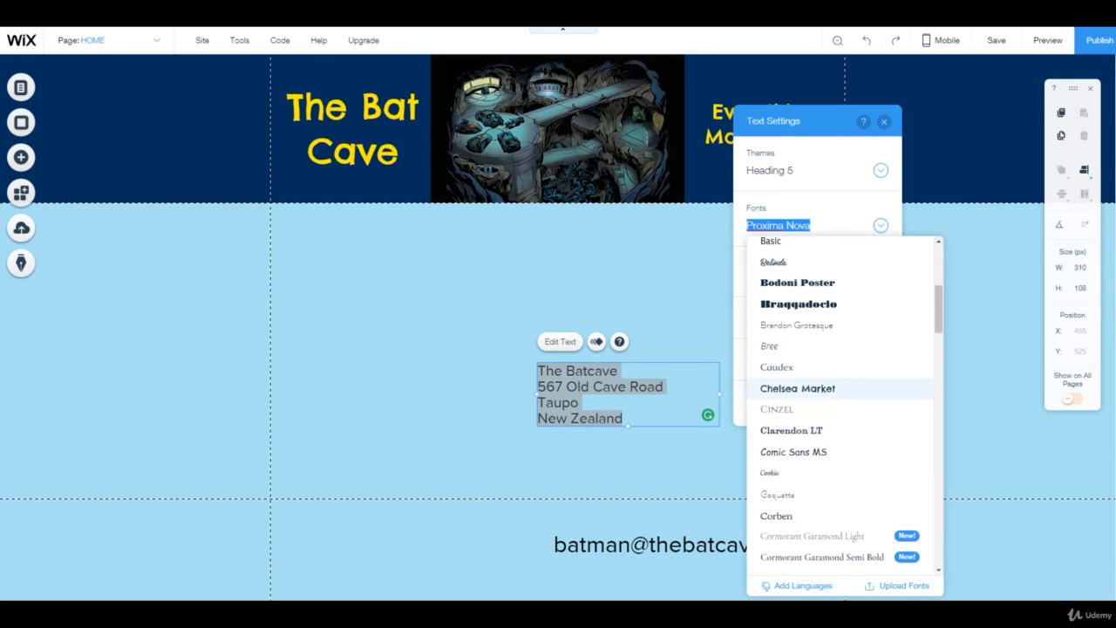
{"action": "left_click", "coordinate": [798, 388]}
{"action": "left_click", "coordinate": [650, 318]}
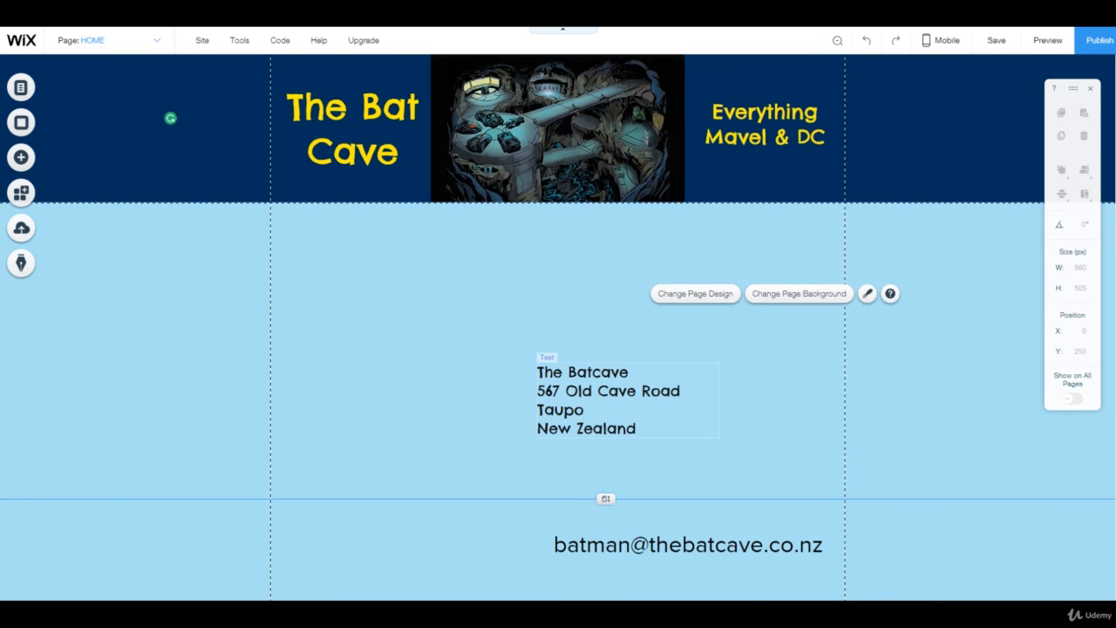
Step: Move the address block into the footer, aligned on the left at X 34, Y 771
{"action": "left_click", "coordinate": [628, 399]}
{"action": "left_click_drag", "start_coordinate": [628, 399], "coordinate": [478, 460]}
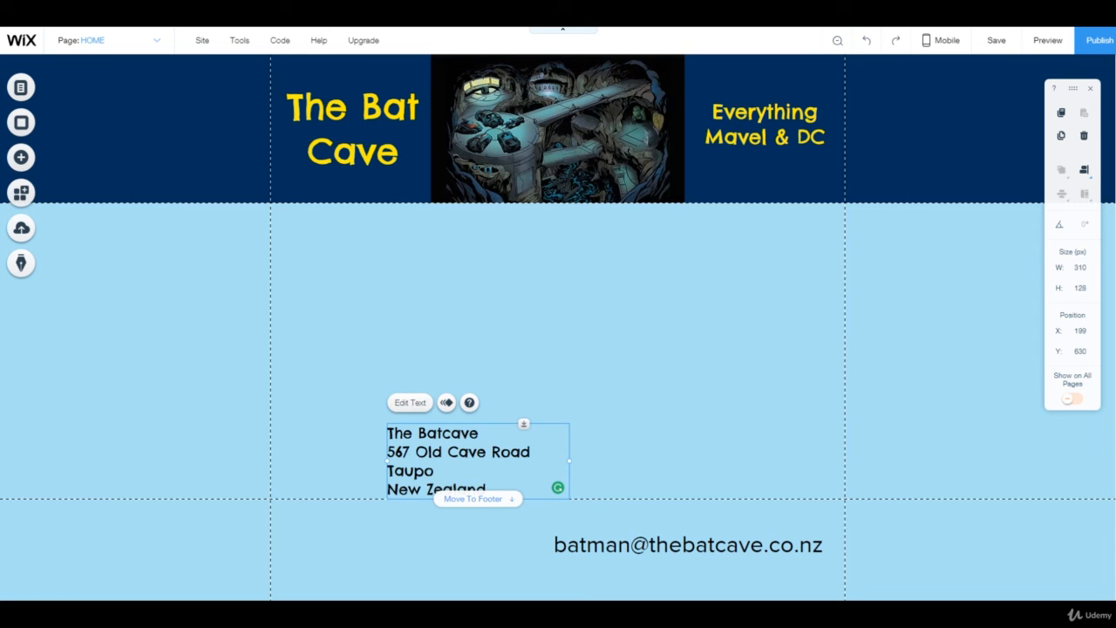
{"action": "left_click", "coordinate": [472, 499]}
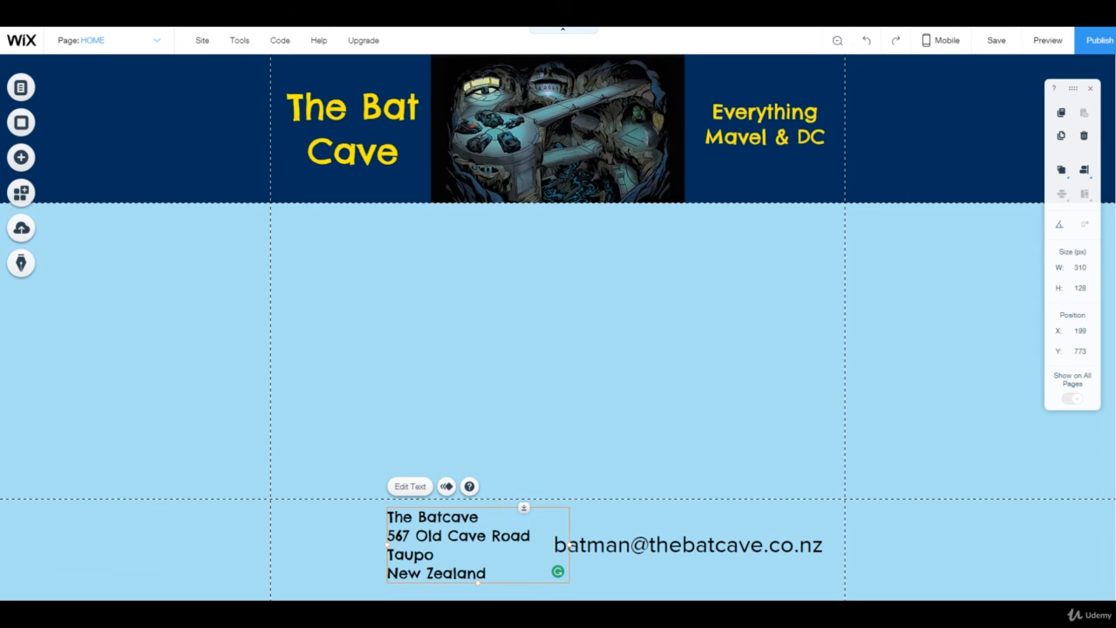
{"action": "left_click_drag", "start_coordinate": [477, 545], "coordinate": [371, 552]}
{"action": "left_click_drag", "start_coordinate": [375, 550], "coordinate": [382, 542]}
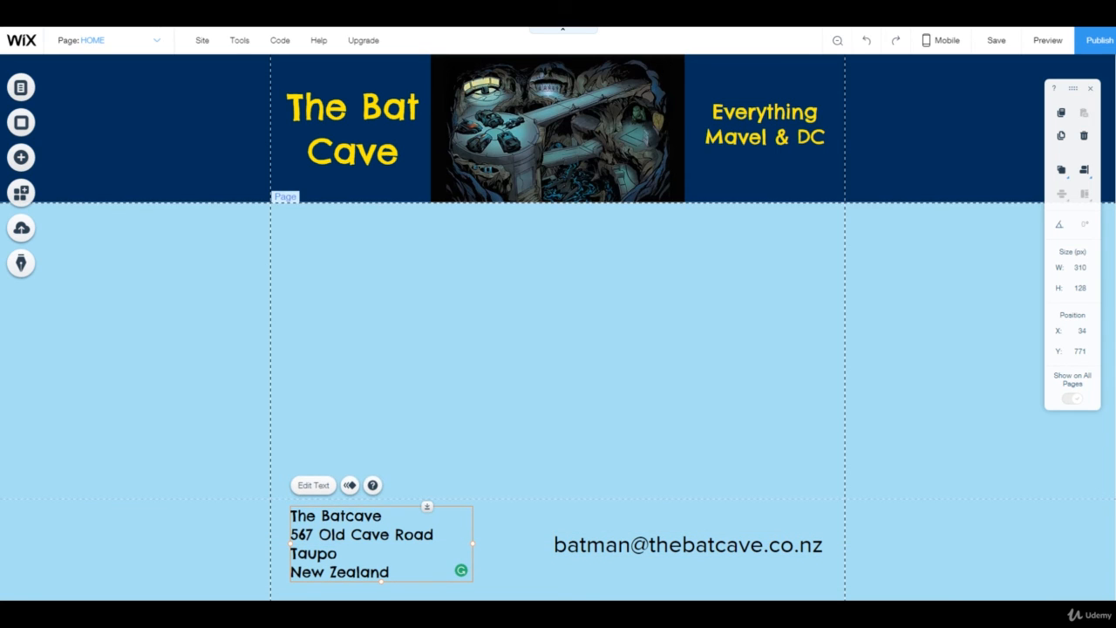
{"action": "left_click", "coordinate": [575, 424]}
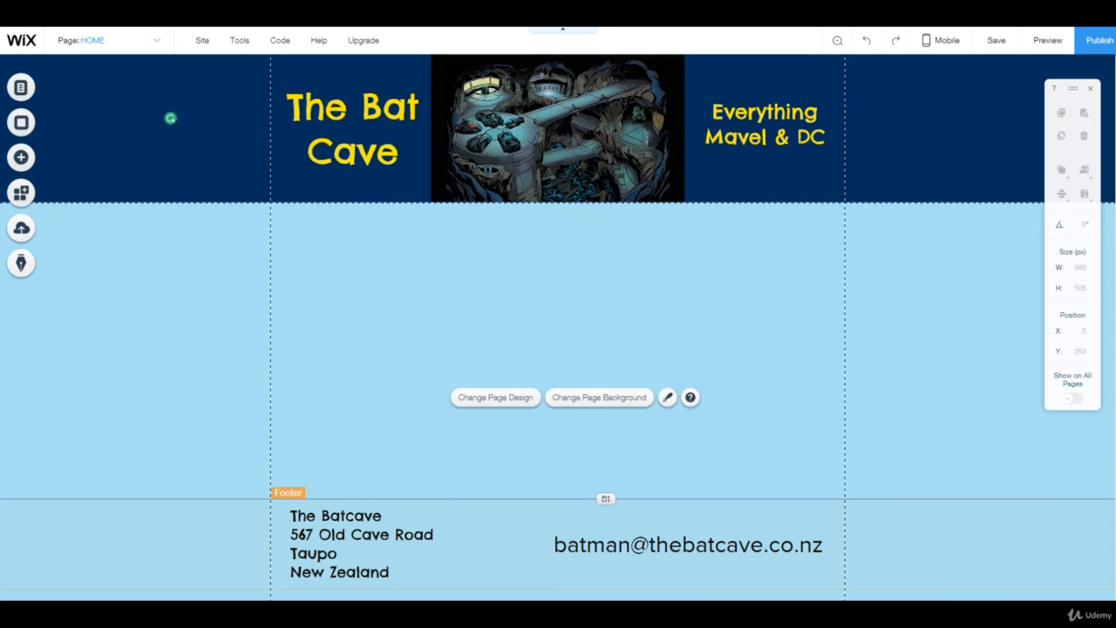
Step: Set the footer e-mail to Chelsea Market at 33 px so it fits one line
{"action": "double_click", "coordinate": [739, 535]}
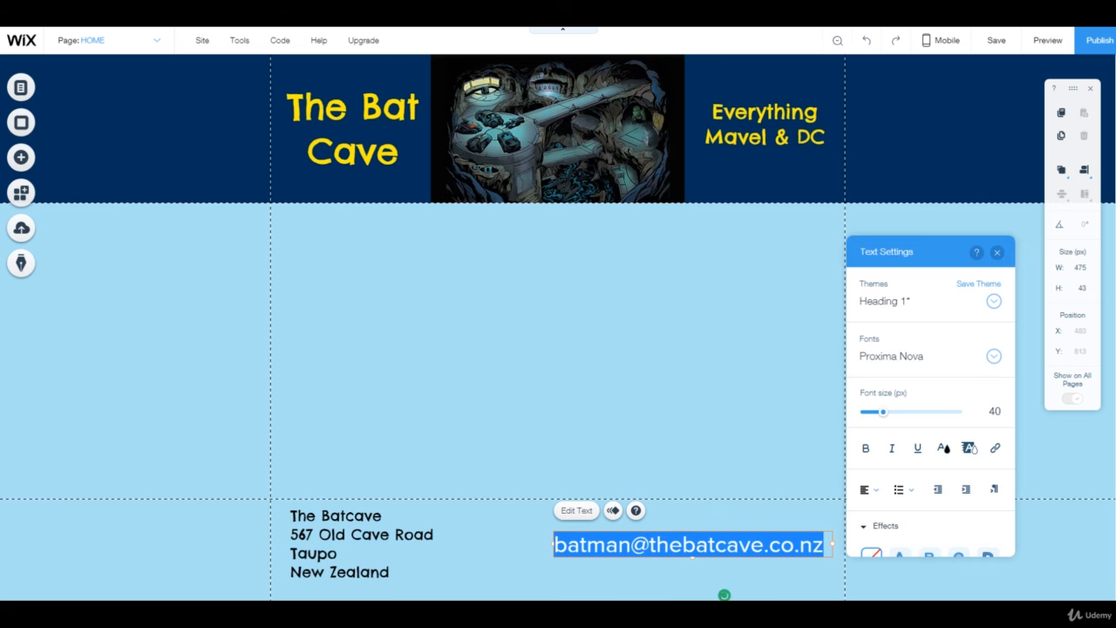
{"action": "left_click", "coordinate": [891, 355]}
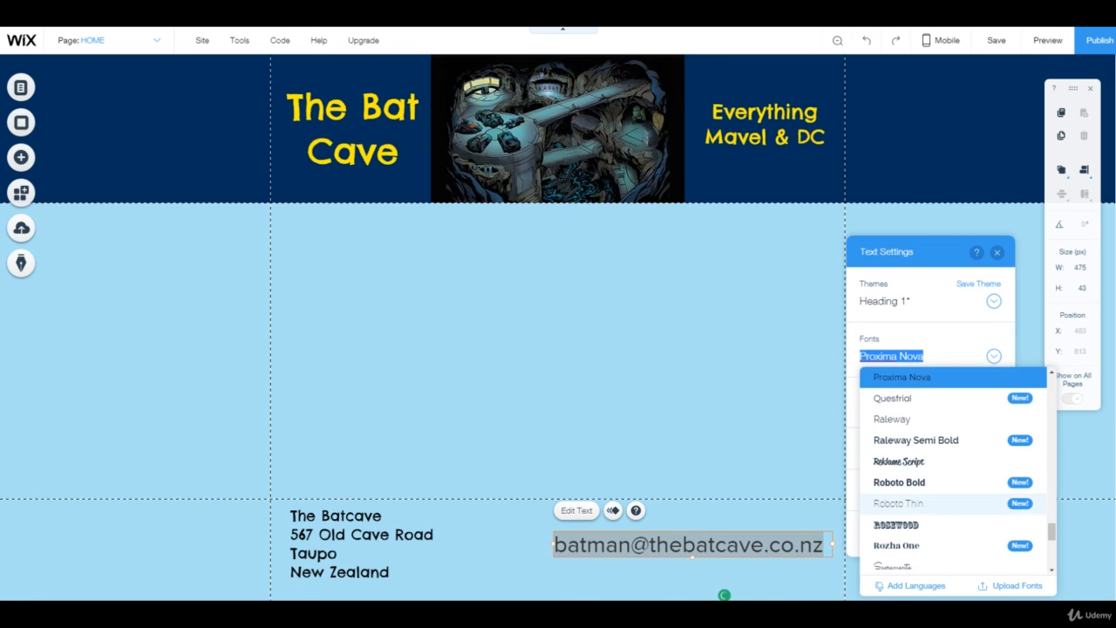
{"action": "scroll", "coordinate": [953, 497], "scroll_direction": "up", "scroll_amount": 9}
{"action": "scroll", "coordinate": [954, 497], "scroll_direction": "up", "scroll_amount": 6}
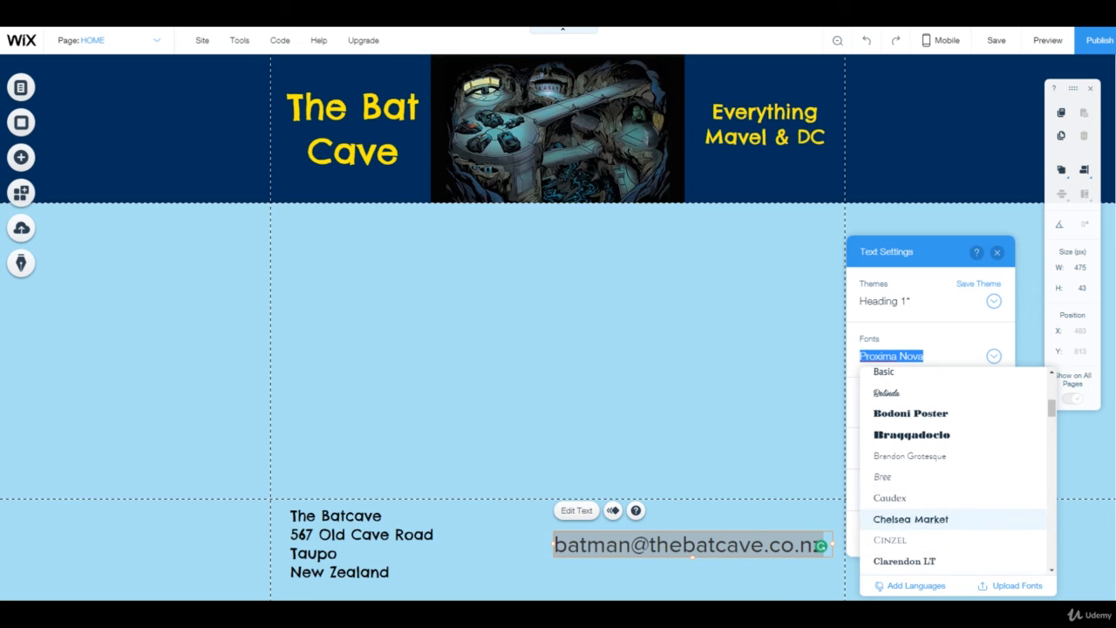
{"action": "left_click", "coordinate": [911, 519]}
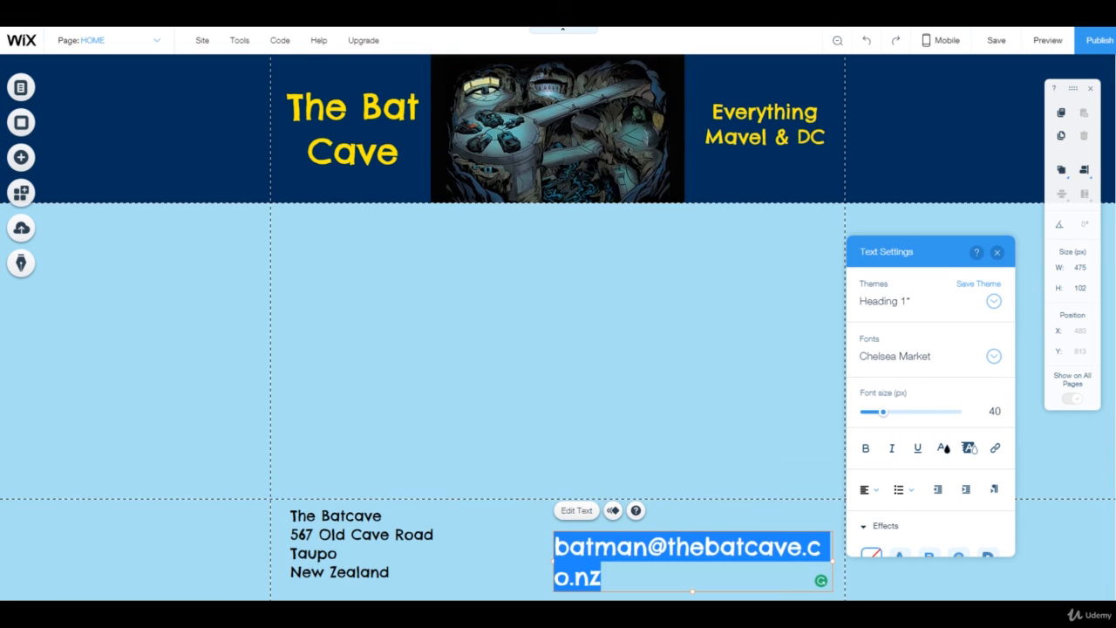
{"action": "left_click_drag", "start_coordinate": [883, 412], "coordinate": [880, 412]}
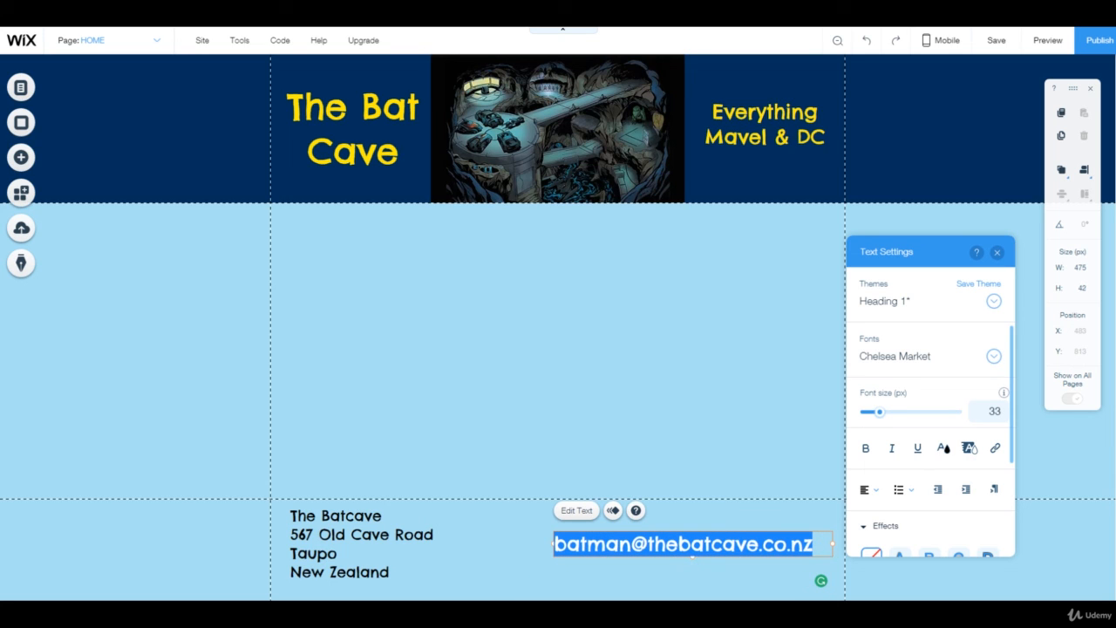
{"action": "left_click", "coordinate": [695, 393]}
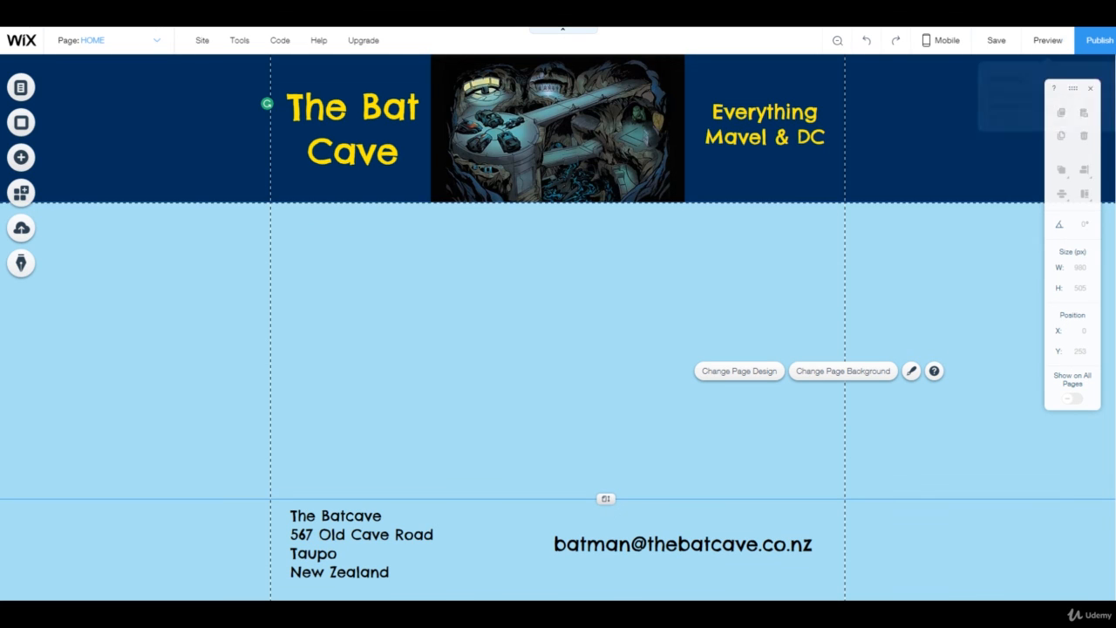
Step: Preview the site, scroll to the footer, and highlight the Chelsea Market address and email text
{"action": "left_click", "coordinate": [1047, 40]}
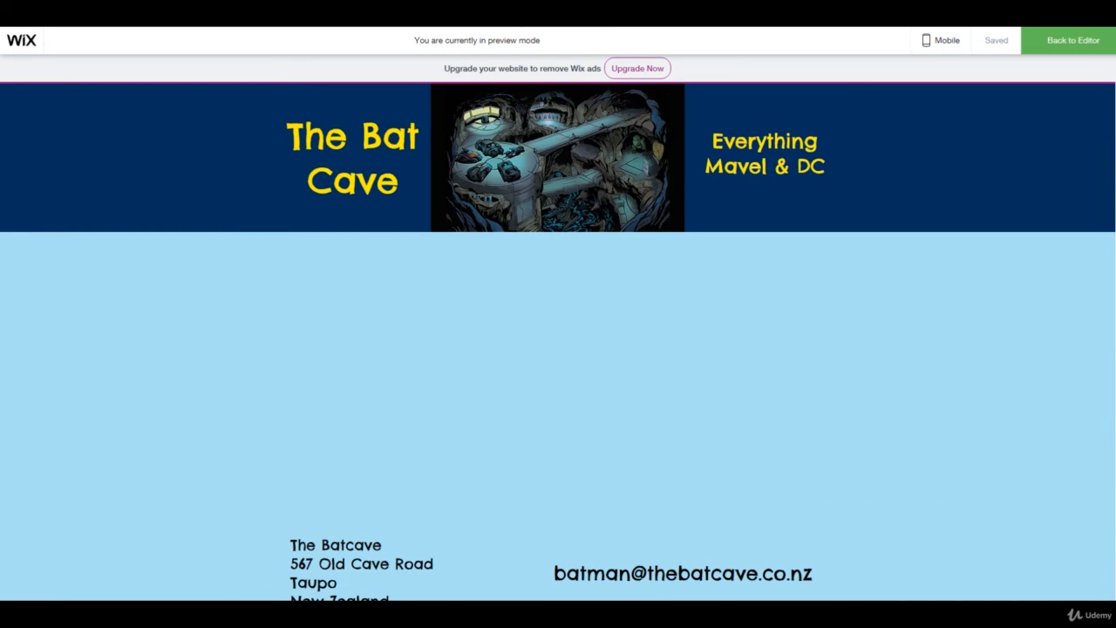
{"action": "scroll", "coordinate": [559, 341], "scroll_direction": "down", "scroll_amount": 1}
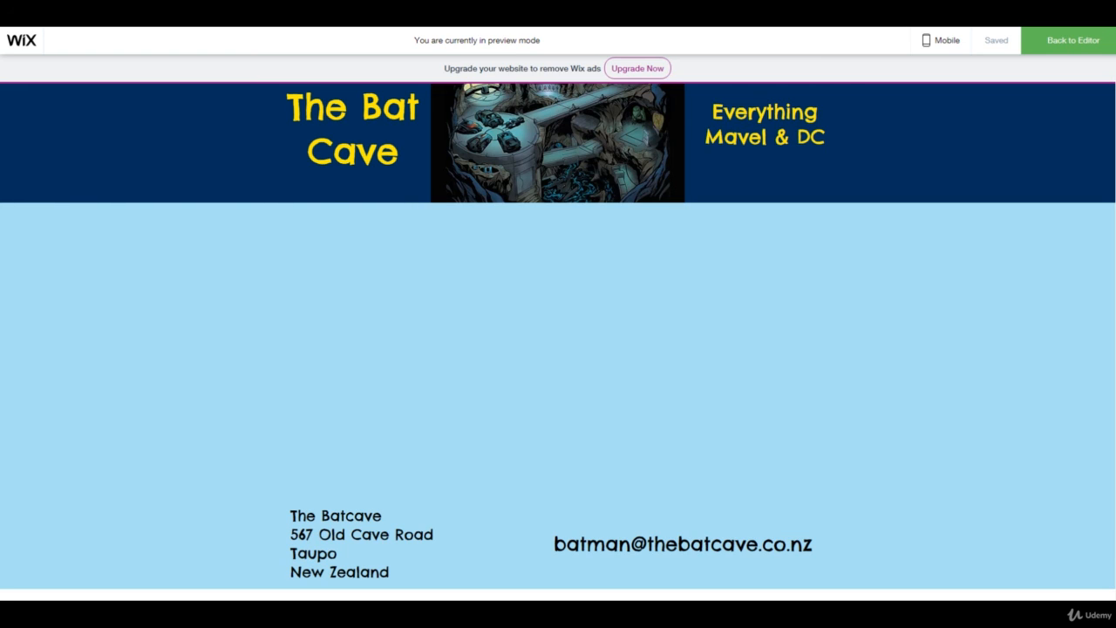
{"action": "left_click_drag", "start_coordinate": [291, 511], "coordinate": [389, 574]}
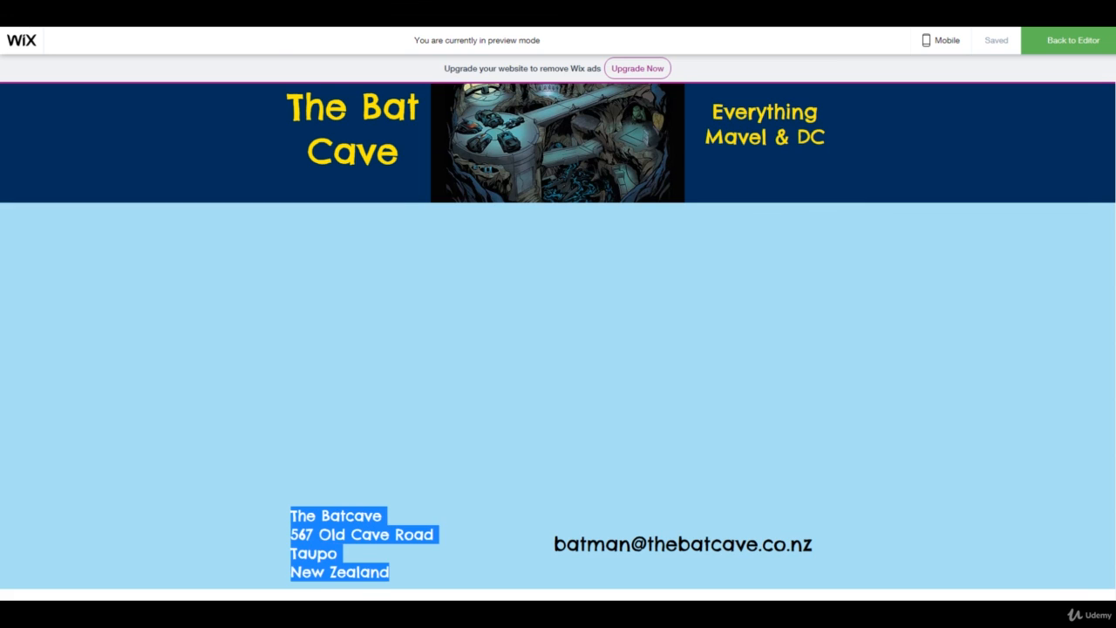
{"action": "left_click_drag", "start_coordinate": [555, 543], "coordinate": [813, 545]}
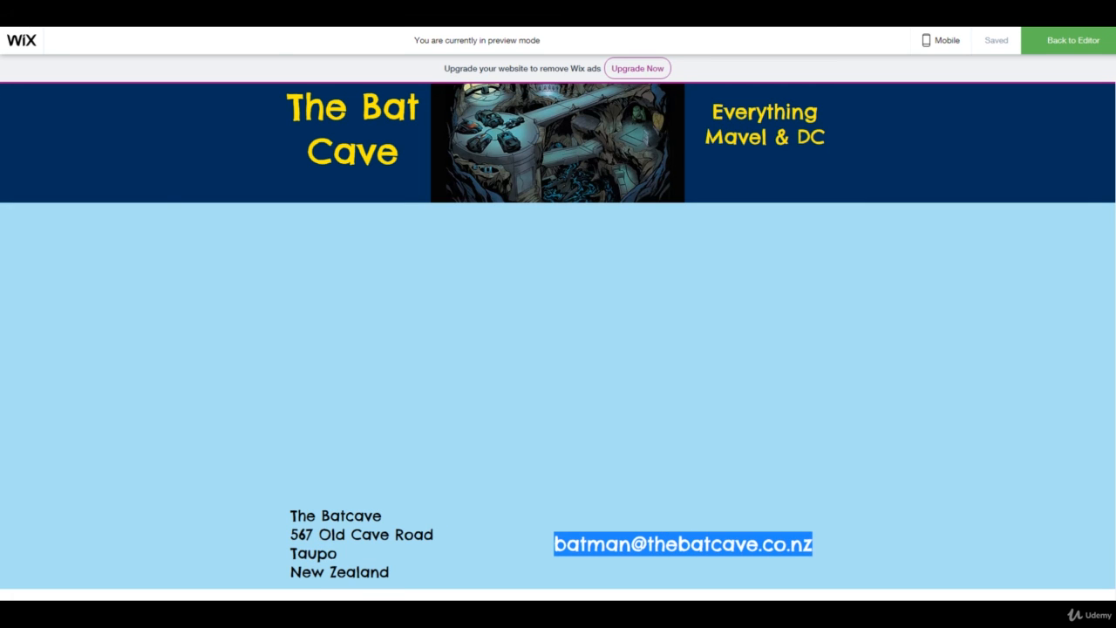